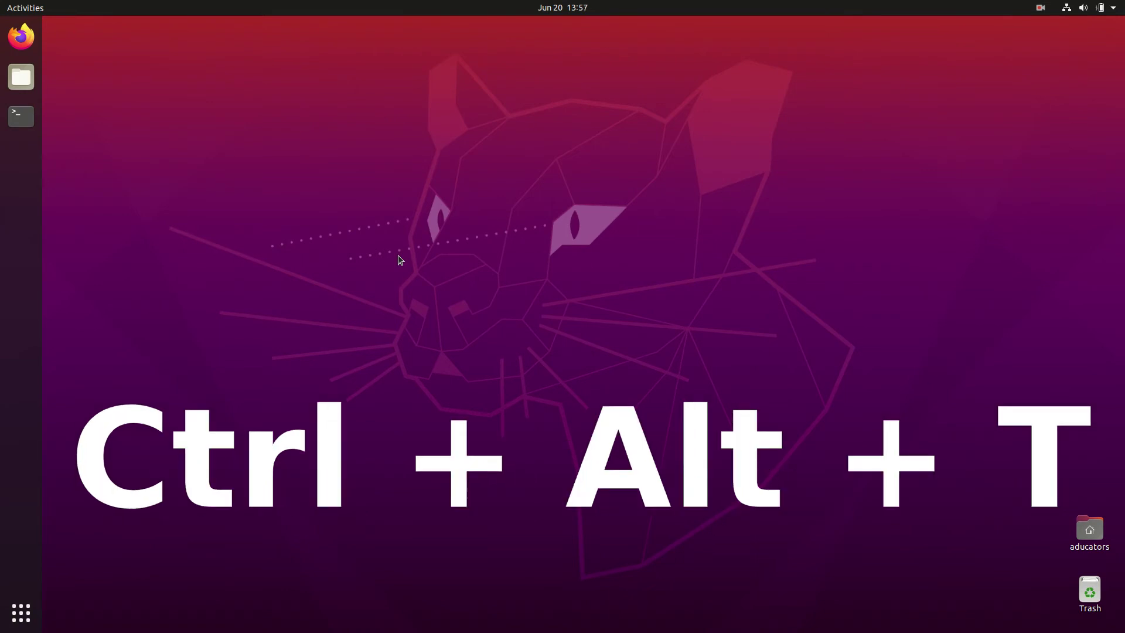
# In a new terminal, run sudo apt update with the password to refresh package lists.
pyautogui.click(31, 123)
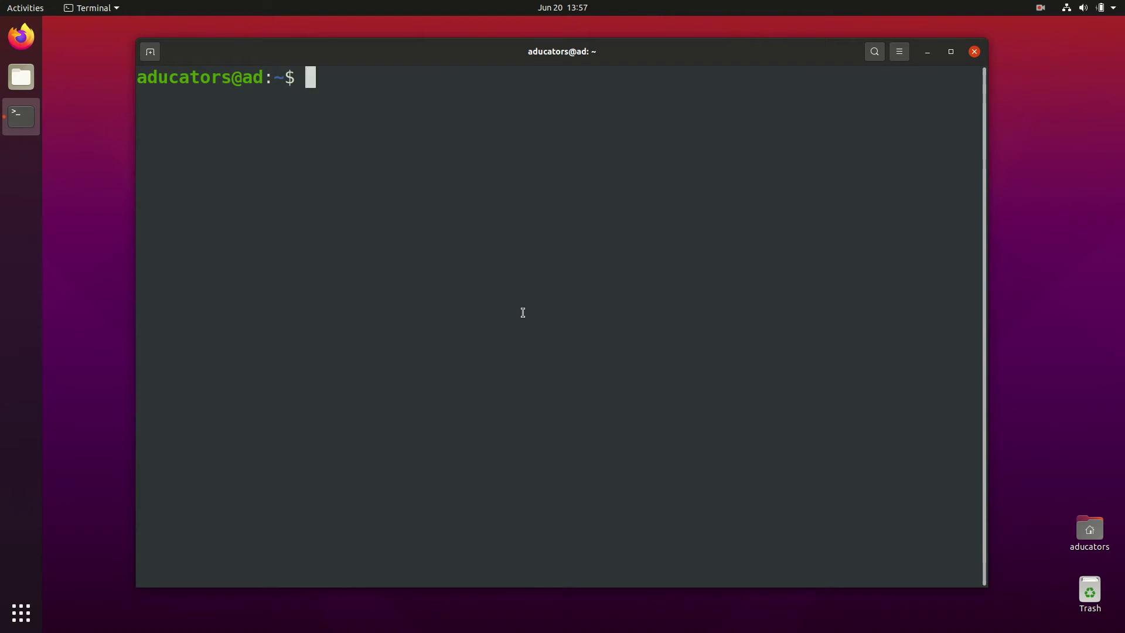
pyautogui.write('sudo ap')
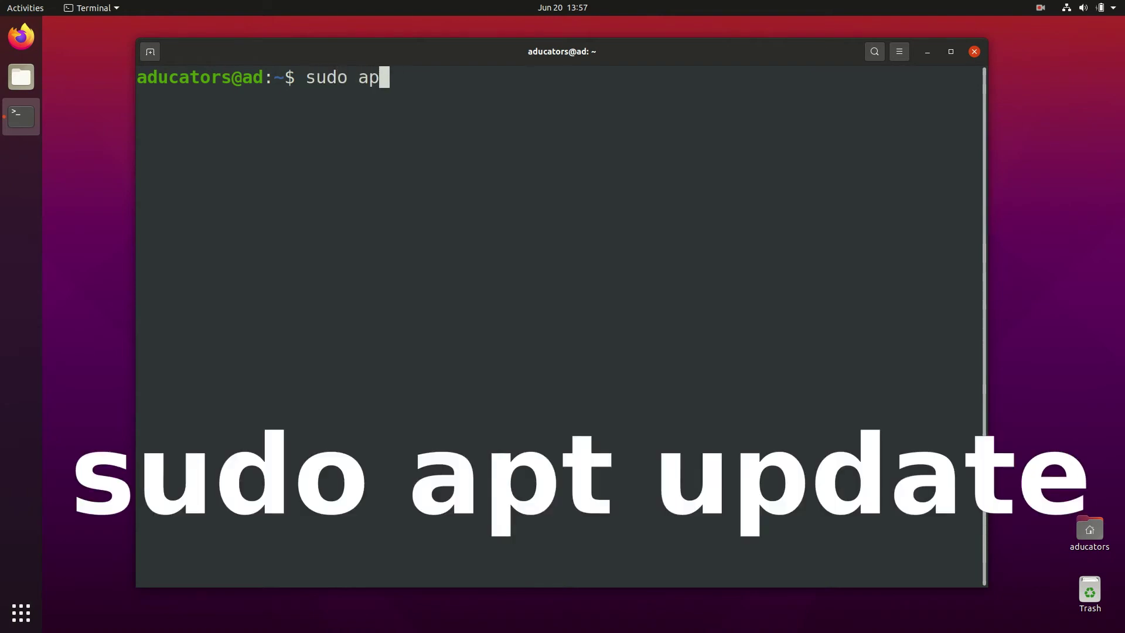
pyautogui.write('t updatre')
pyautogui.press('BackSpace')
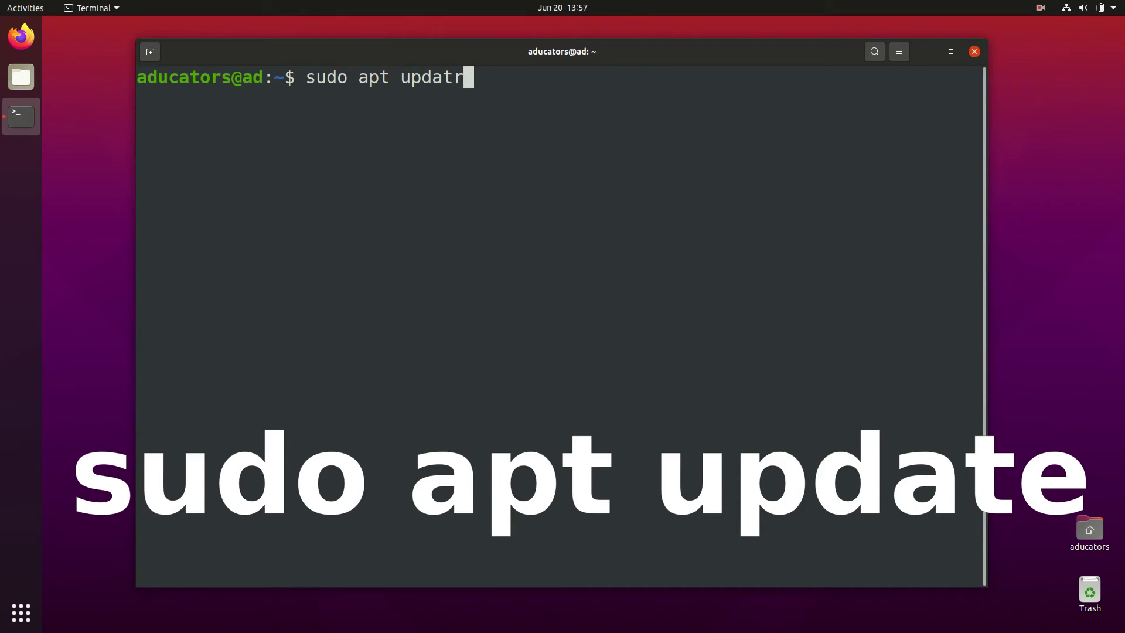
pyautogui.press('BackSpace')
pyautogui.write('e')
pyautogui.press('Return')
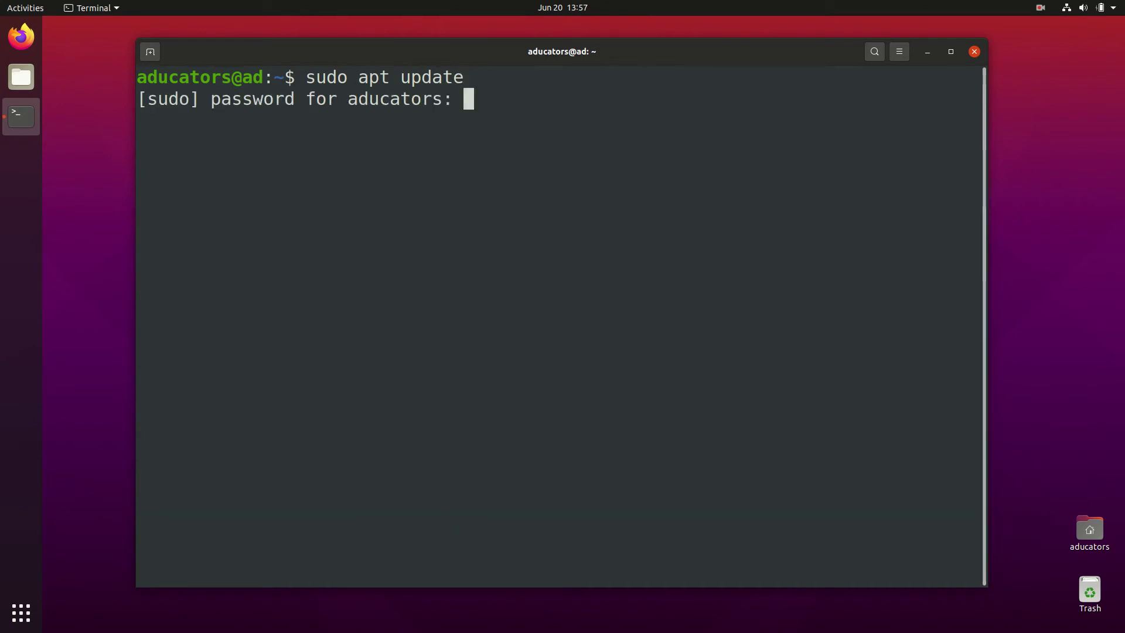
pyautogui.press('Return')
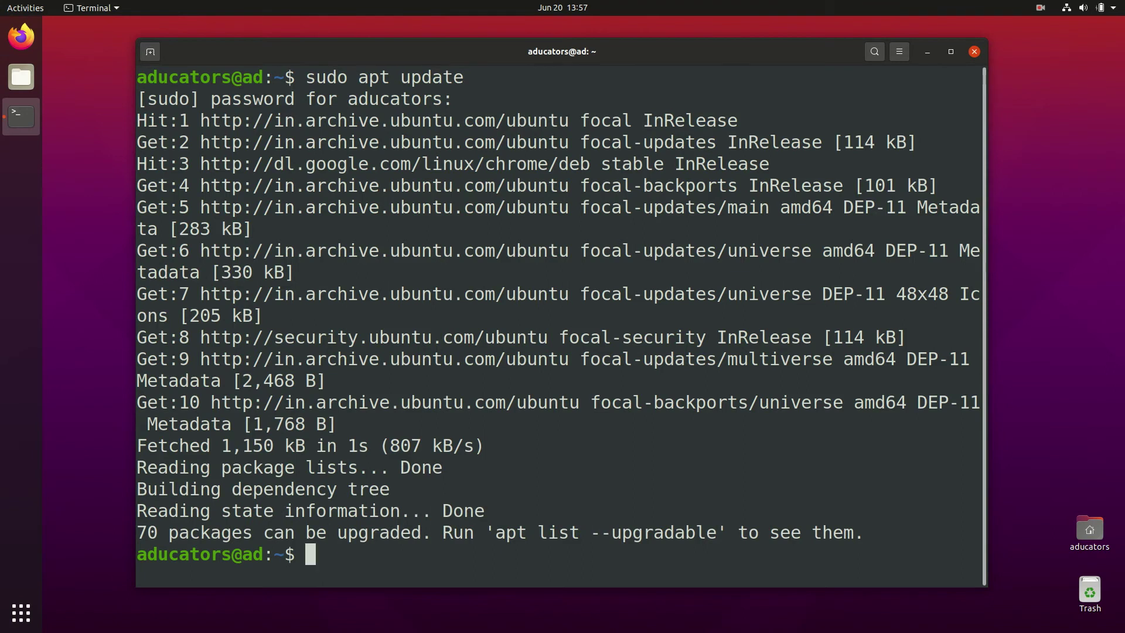
# Clear the update output down to a single fresh prompt.
pyautogui.hotkey('ctrl', 'l')
pyautogui.press('Return')
pyautogui.hotkey('ctrl', 'l')
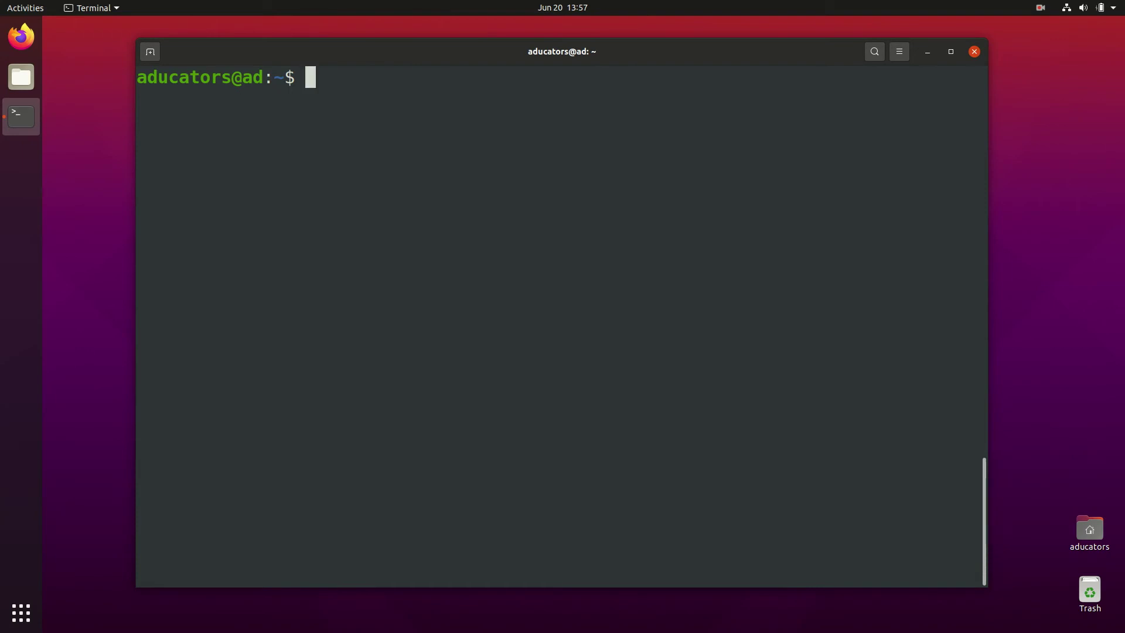
pyautogui.write('sudo apt ')
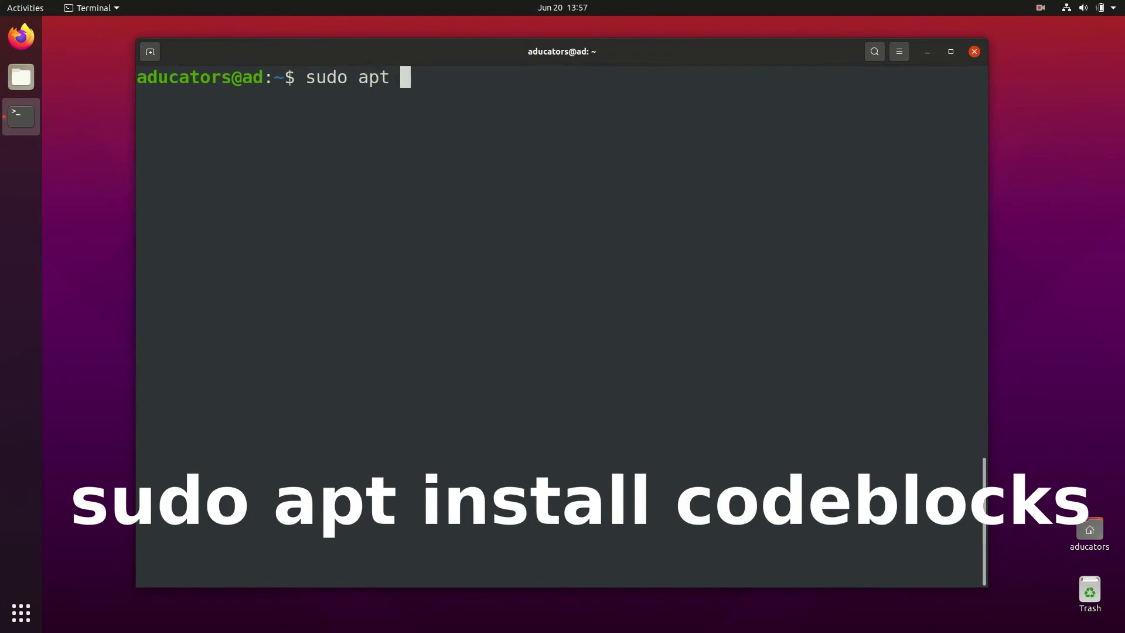
pyautogui.write('install co')
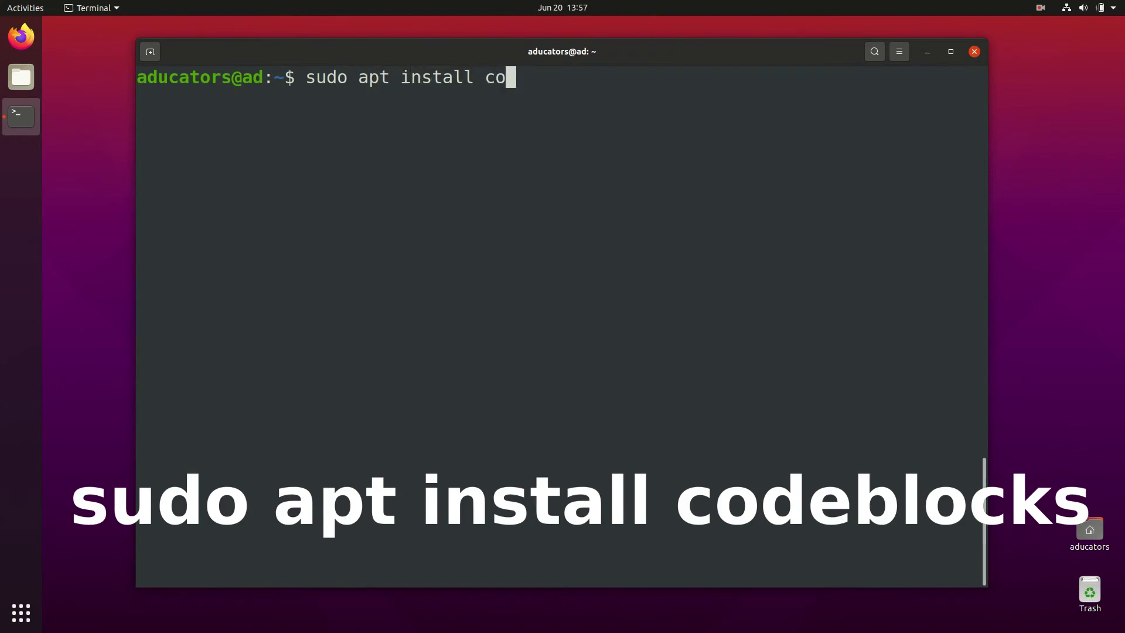
pyautogui.write('deblocks')
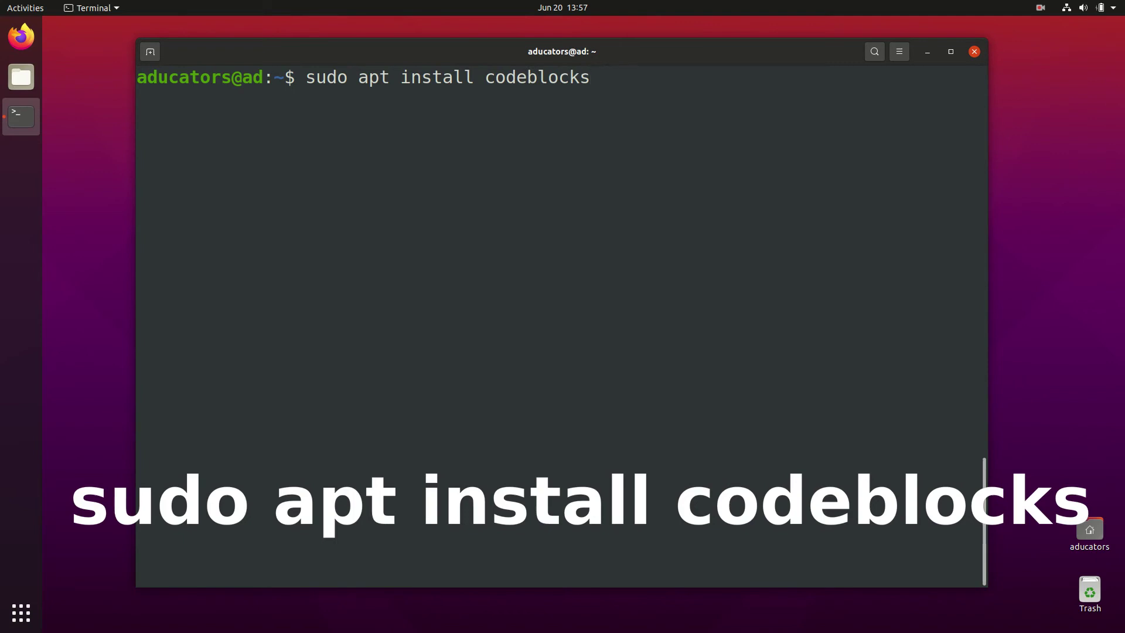
# Run sudo apt install codeblocks to install Code::Blocks 20.03.
pyautogui.press('Return')
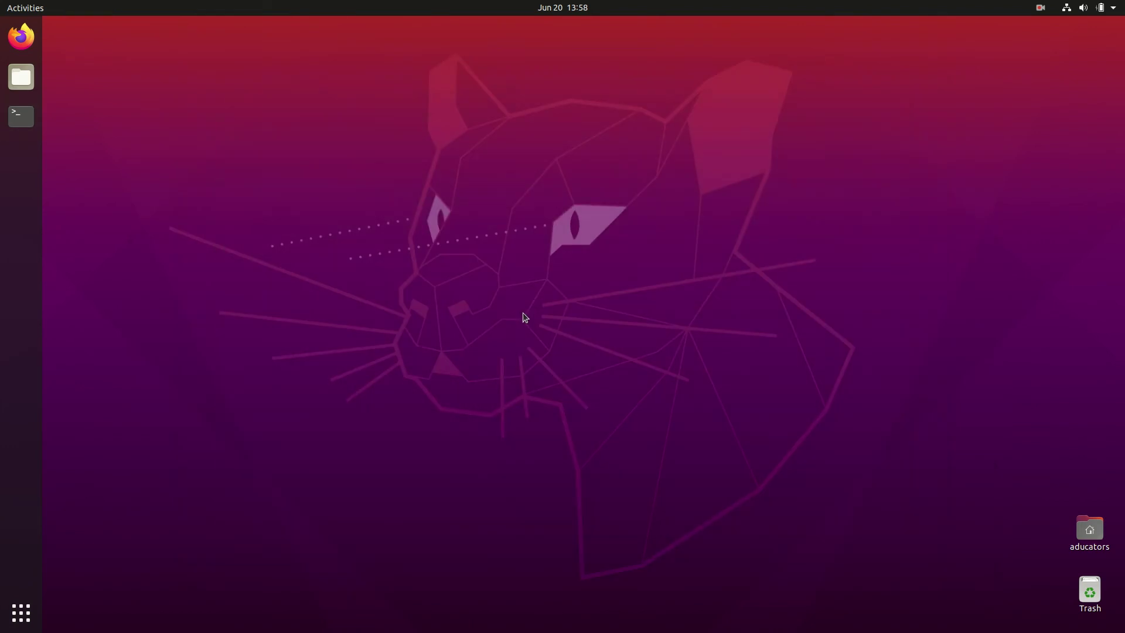
# Search Activities for 'code' and launch the Code::Blocks IDE result.
pyautogui.press('super')
pyautogui.write('code')
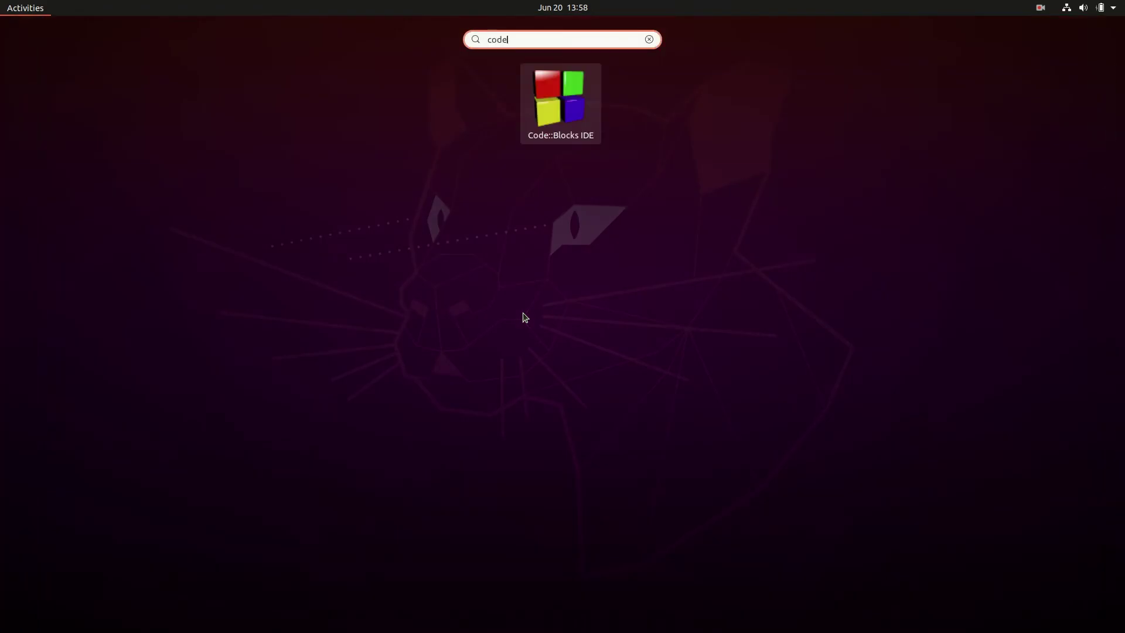
pyautogui.press('Return')
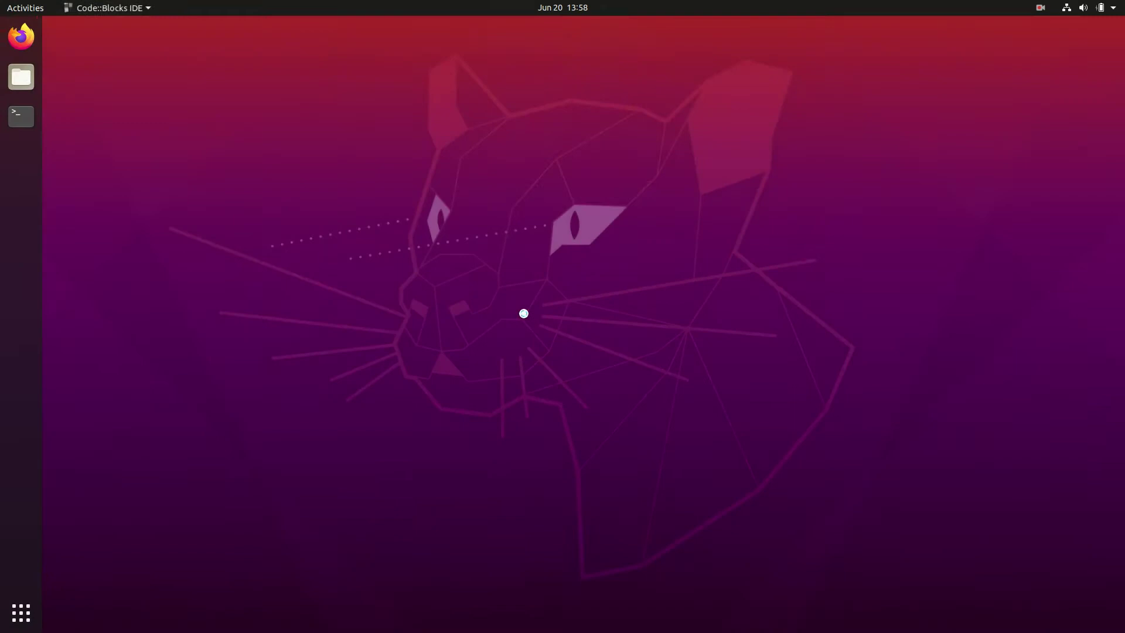